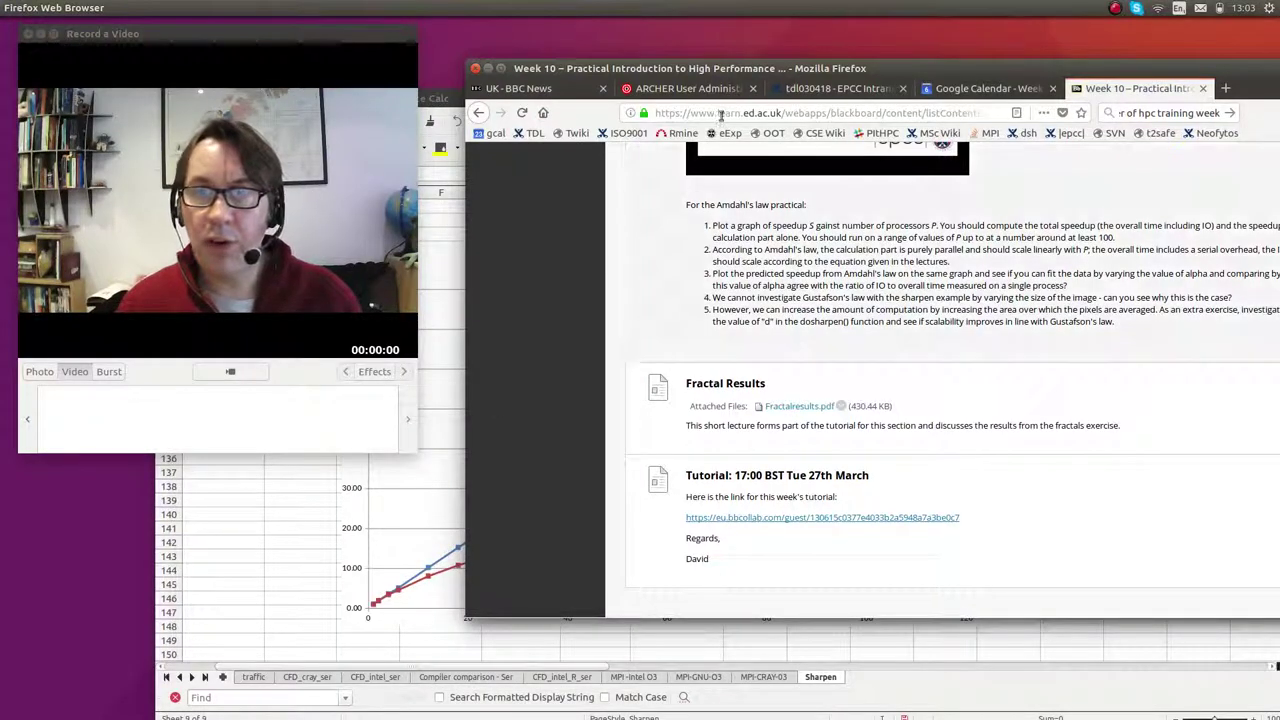
- Review the Amdahl's law practical questions in the browser, then switch to the speedup chart in the LibreOffice Calc workbook and reposition its window
{"action": "left_click_drag", "start_coordinate": [725, 69], "coordinate": [658, 61]}
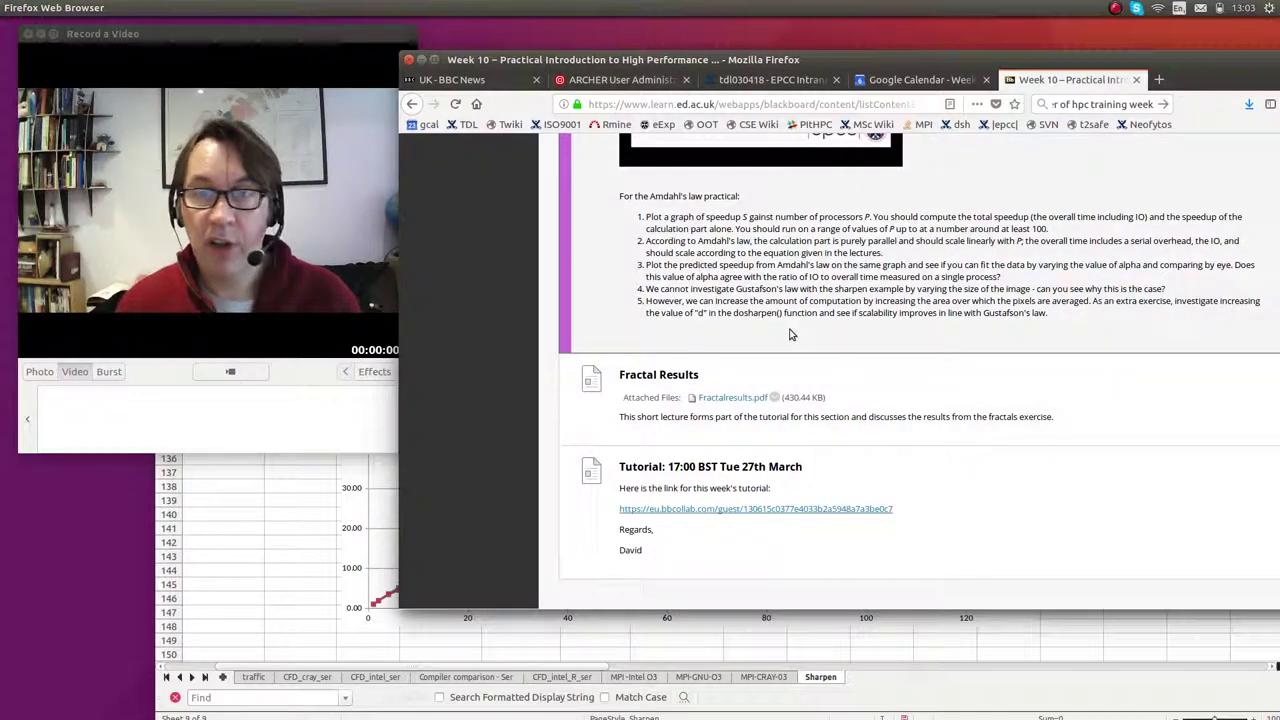
{"action": "scroll", "coordinate": [790, 334], "scroll_direction": "up", "scroll_amount": 1}
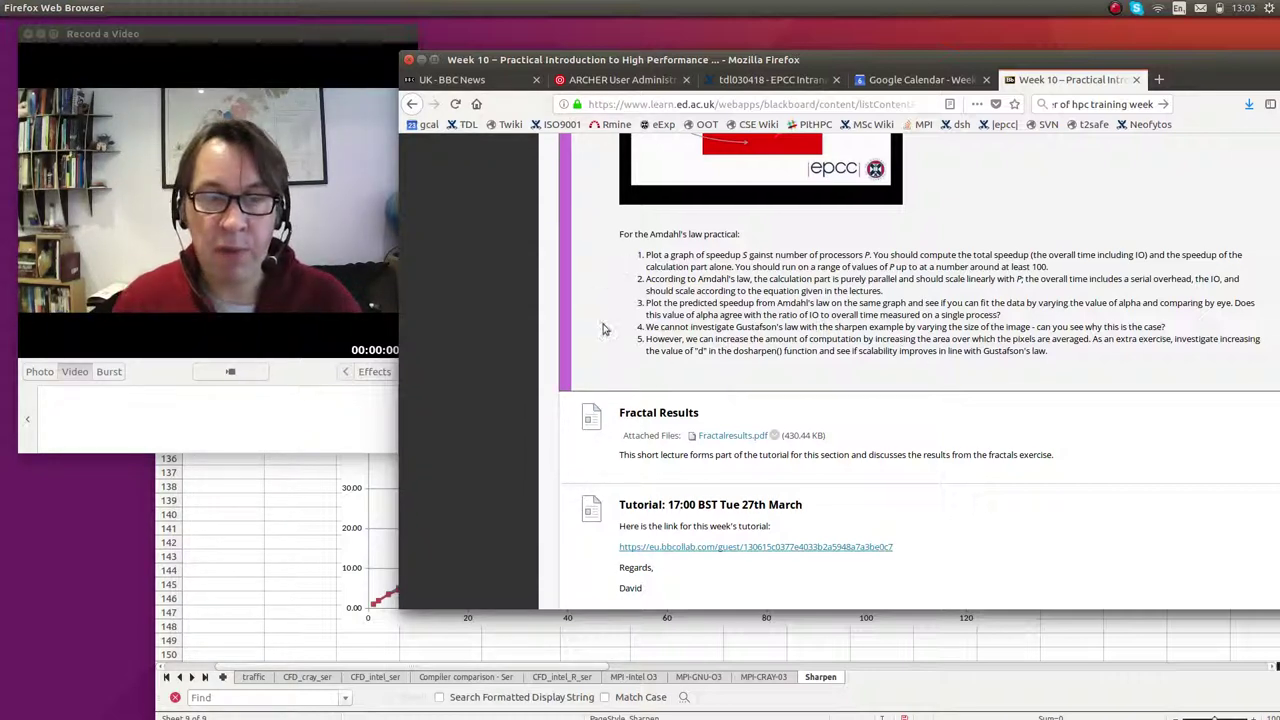
{"action": "left_click", "coordinate": [420, 60]}
{"action": "left_click_drag", "start_coordinate": [798, 98], "coordinate": [891, 82]}
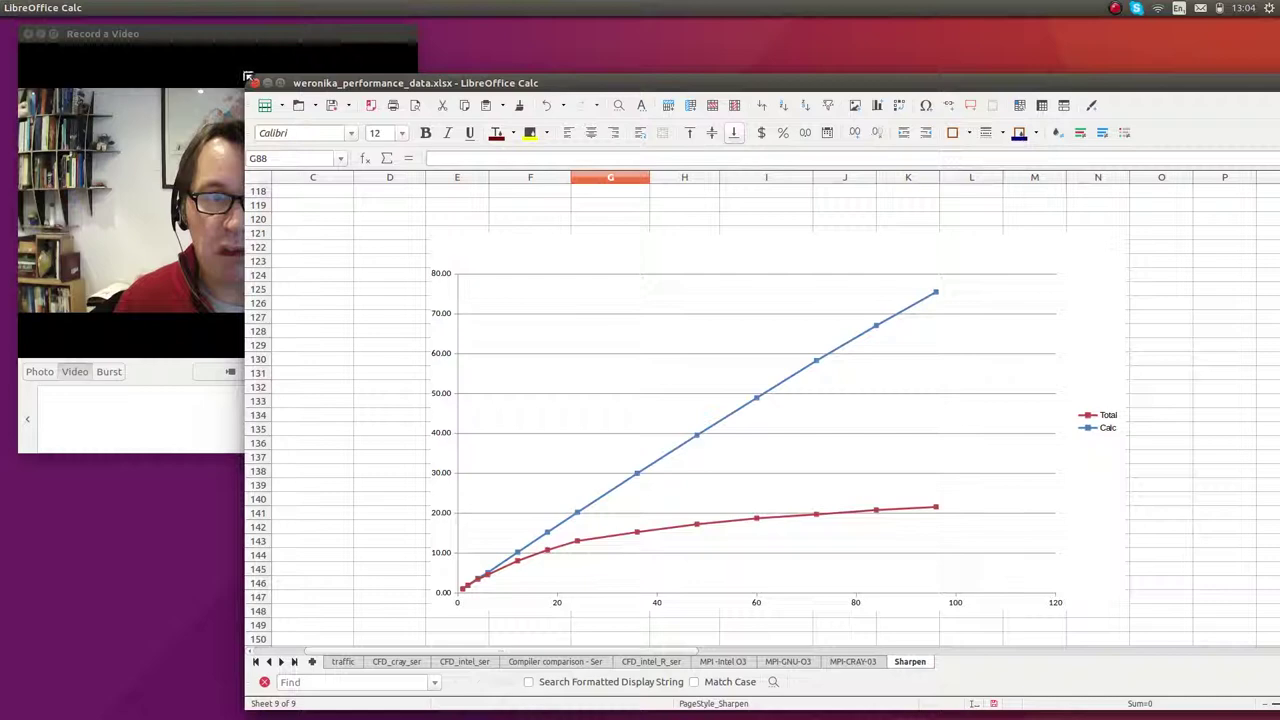
{"action": "left_click_drag", "start_coordinate": [362, 85], "coordinate": [574, 73]}
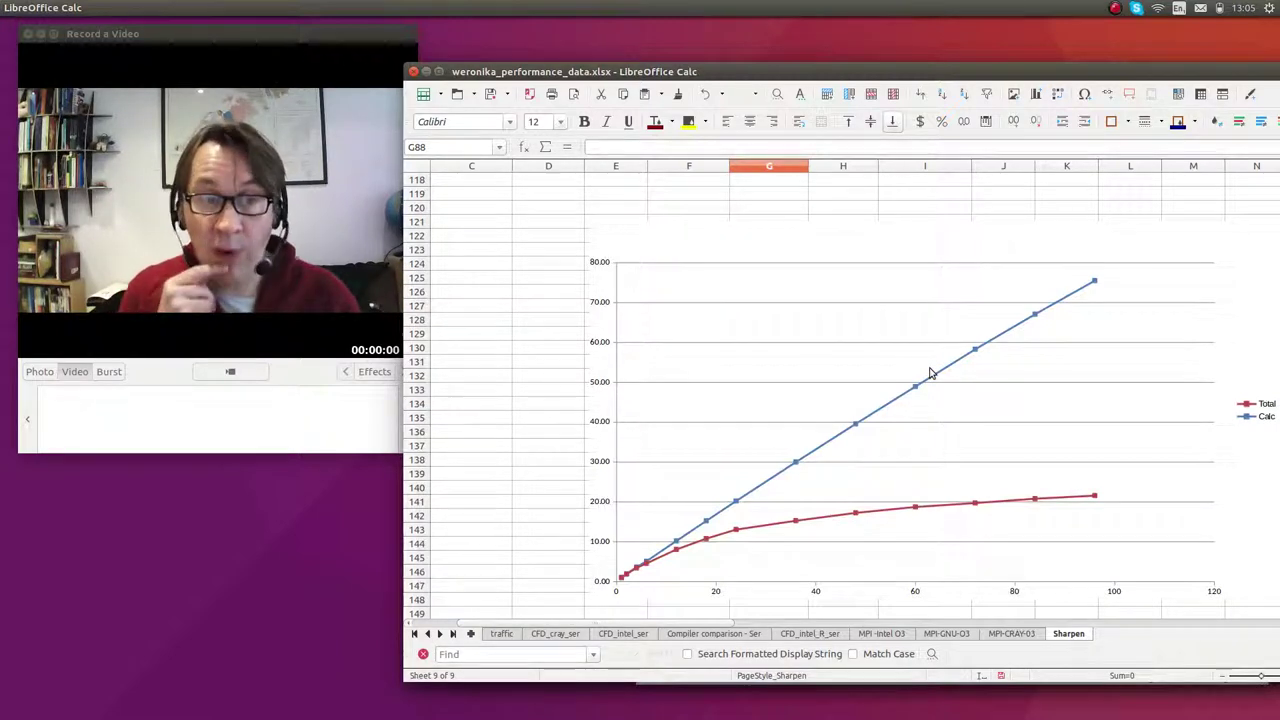
- Examine the Sharpen sheet's chart comparing total and calculation speedups with the Amdahl predictions, together with the alpha table below it
{"action": "scroll", "coordinate": [930, 374], "scroll_direction": "up", "scroll_amount": 9}
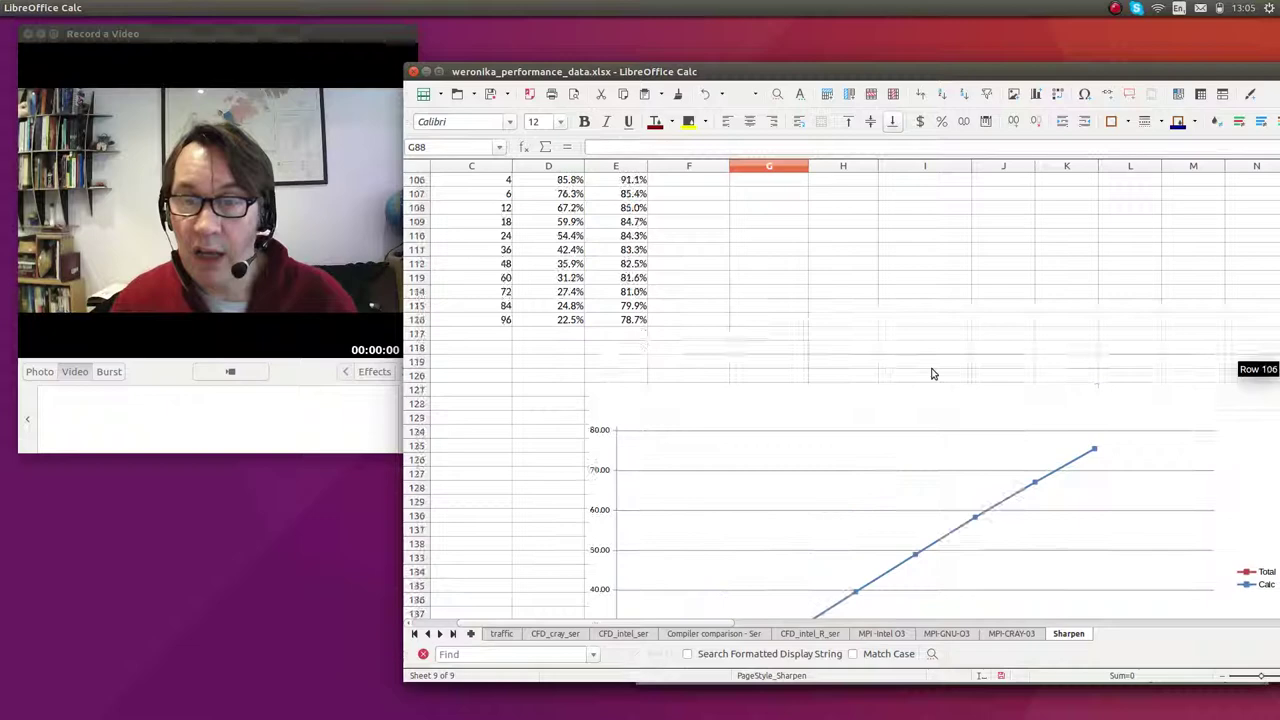
{"action": "scroll", "coordinate": [930, 374], "scroll_direction": "up", "scroll_amount": 8}
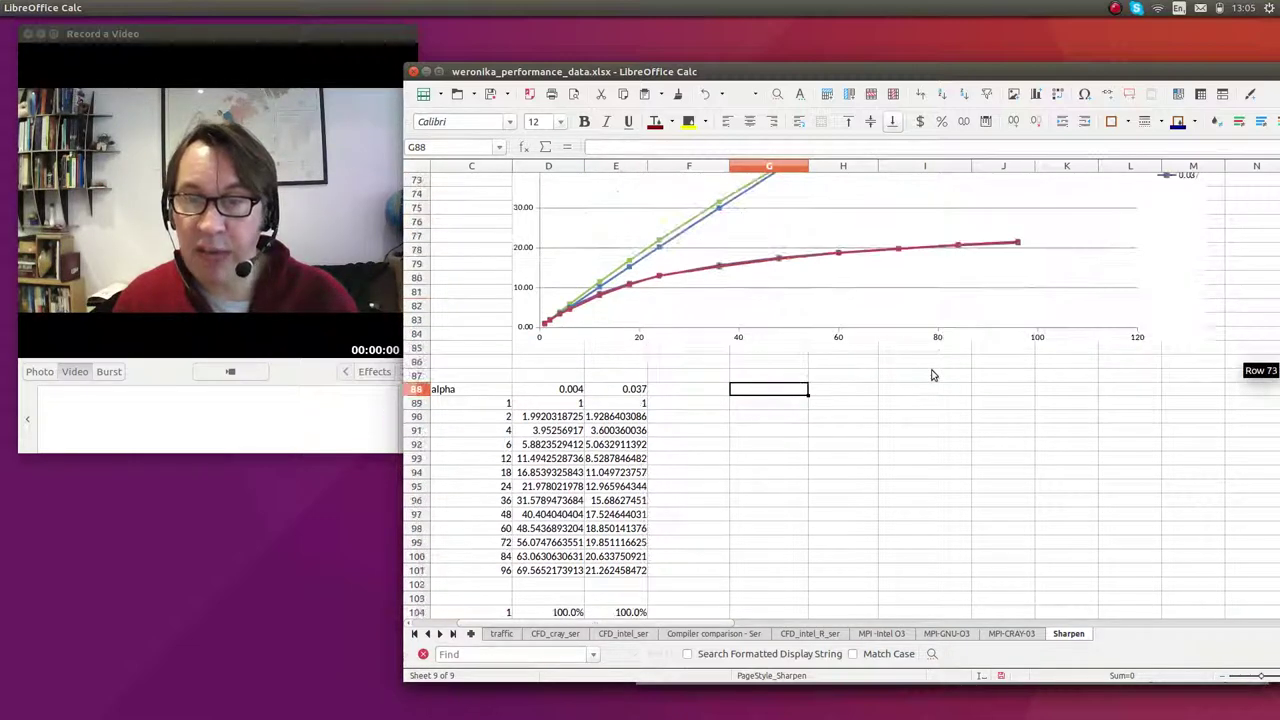
{"action": "scroll", "coordinate": [931, 375], "scroll_direction": "up", "scroll_amount": 1}
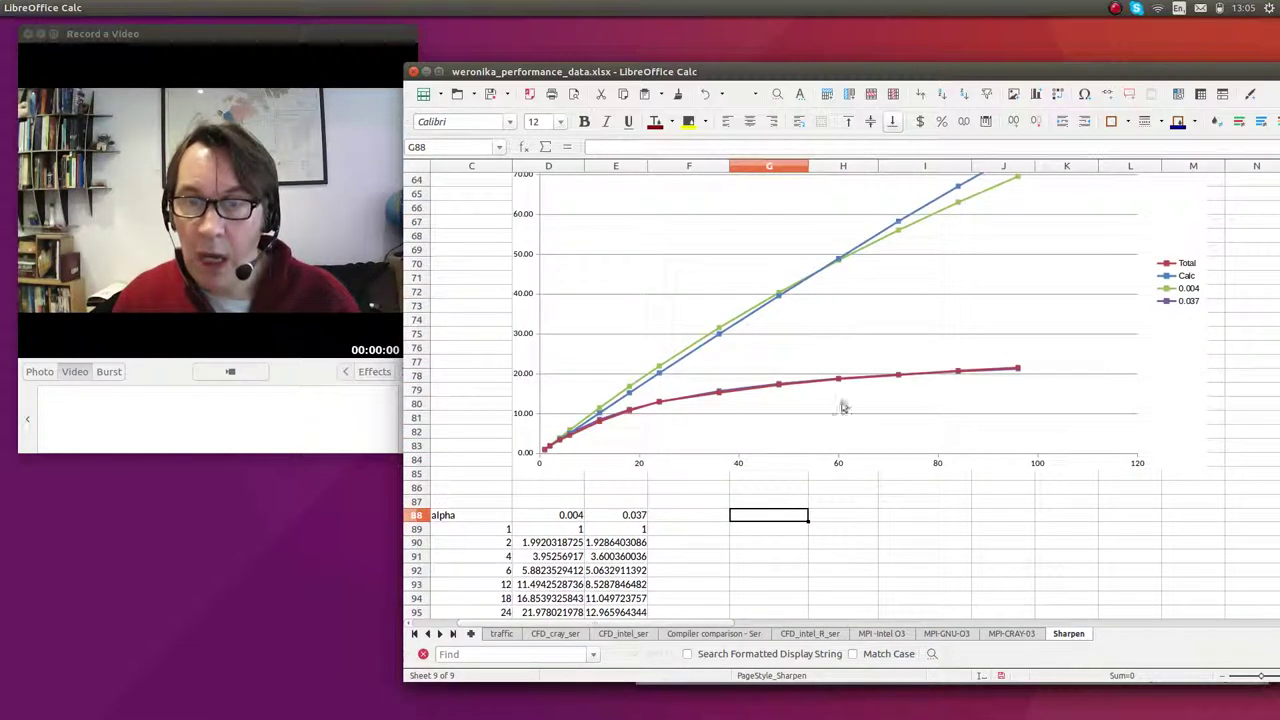
{"action": "scroll", "coordinate": [840, 450], "scroll_direction": "down", "scroll_amount": 2}
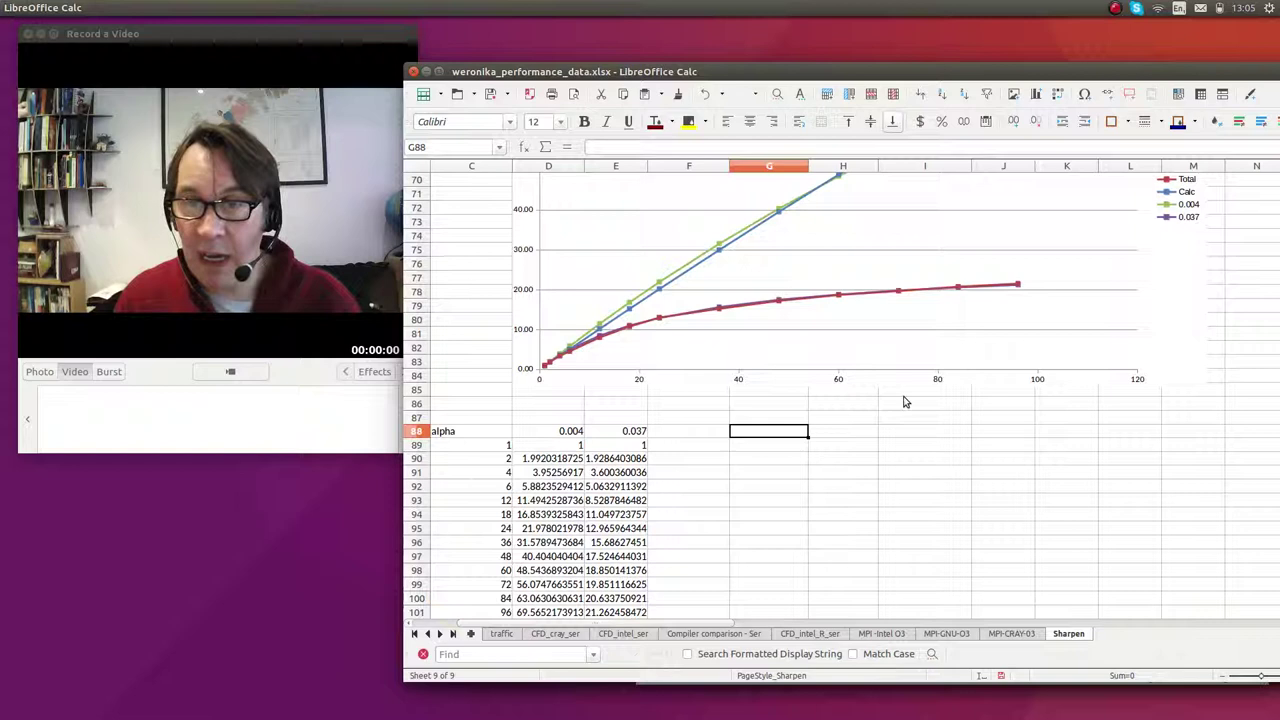
{"action": "scroll", "coordinate": [824, 423], "scroll_direction": "up", "scroll_amount": 1}
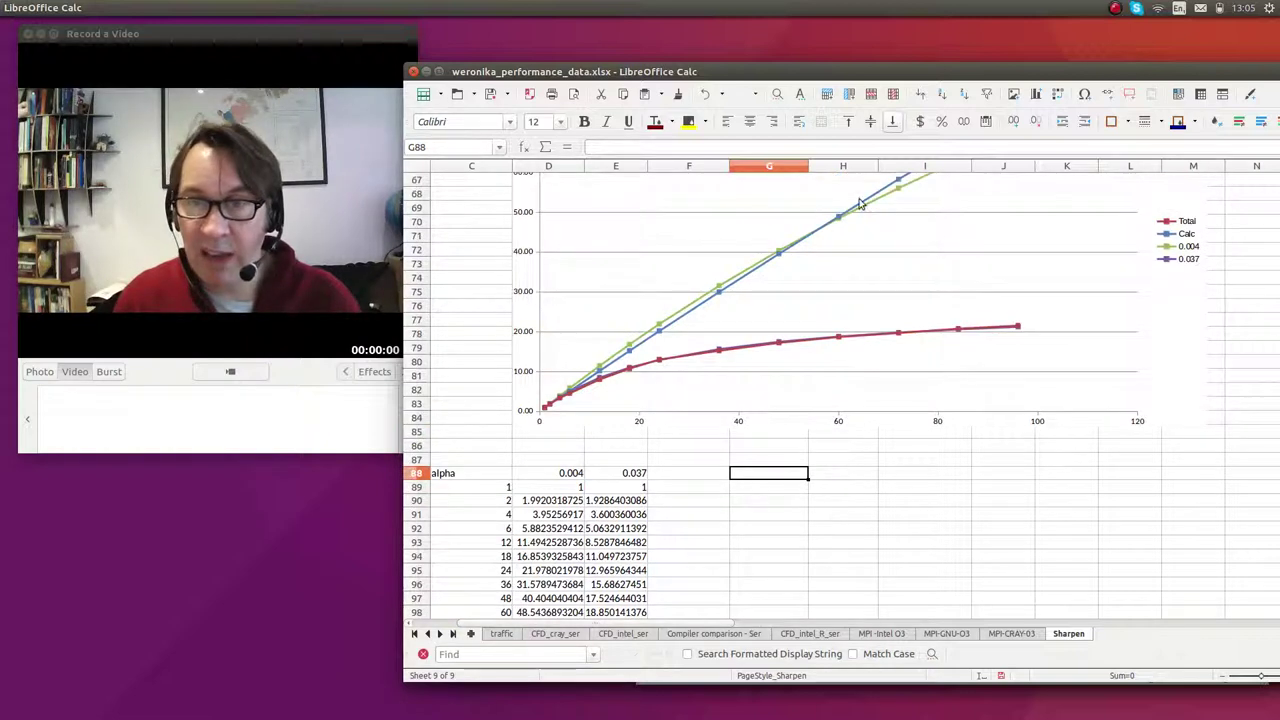
{"action": "scroll", "coordinate": [910, 393], "scroll_direction": "up", "scroll_amount": 1}
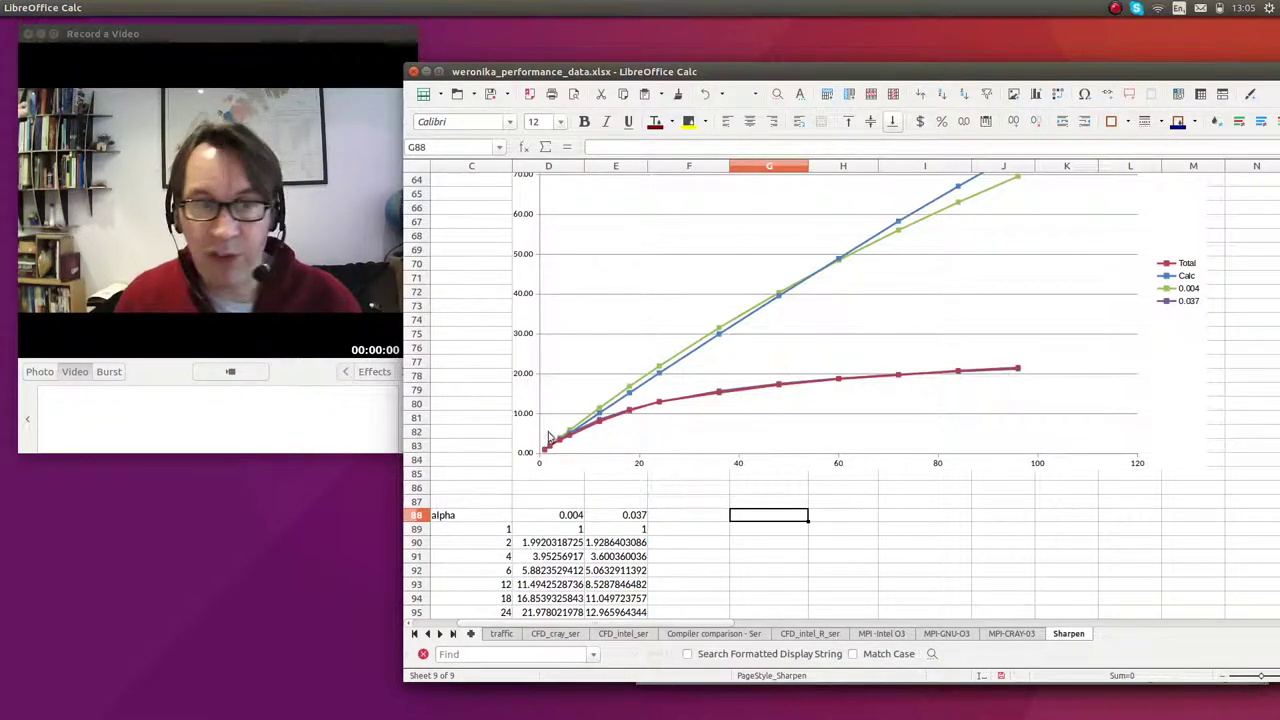
- Try an alpha of 0.05 in cell E88 for the Amdahl prediction of the total speedup
{"action": "left_click", "coordinate": [638, 515]}
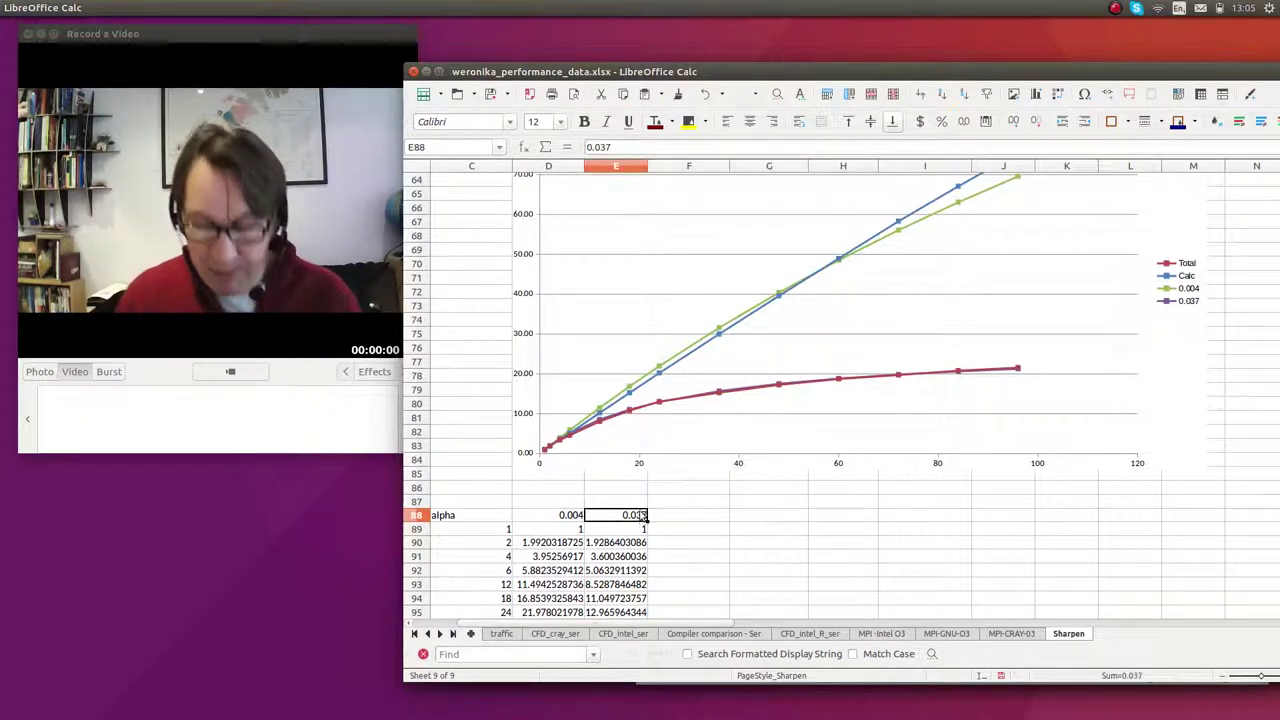
{"action": "type", "text": "0.00"}
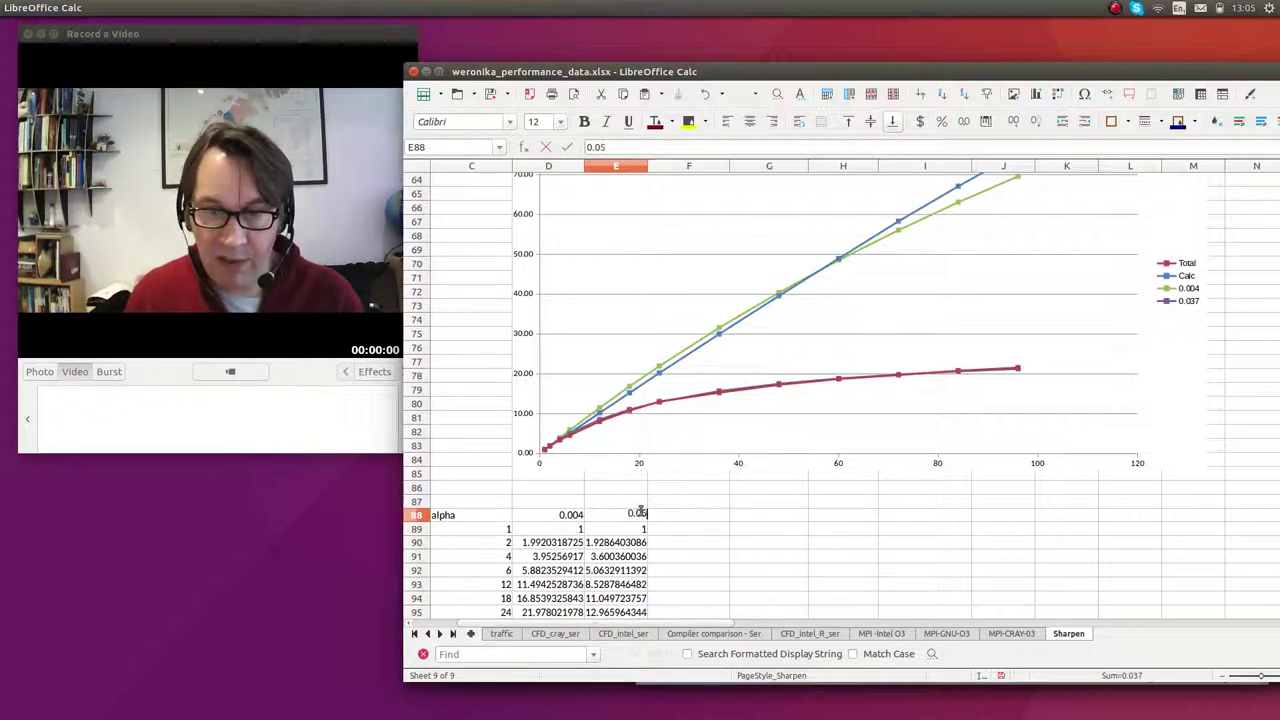
{"action": "type", "text": "5"}
{"action": "key", "text": "Return"}
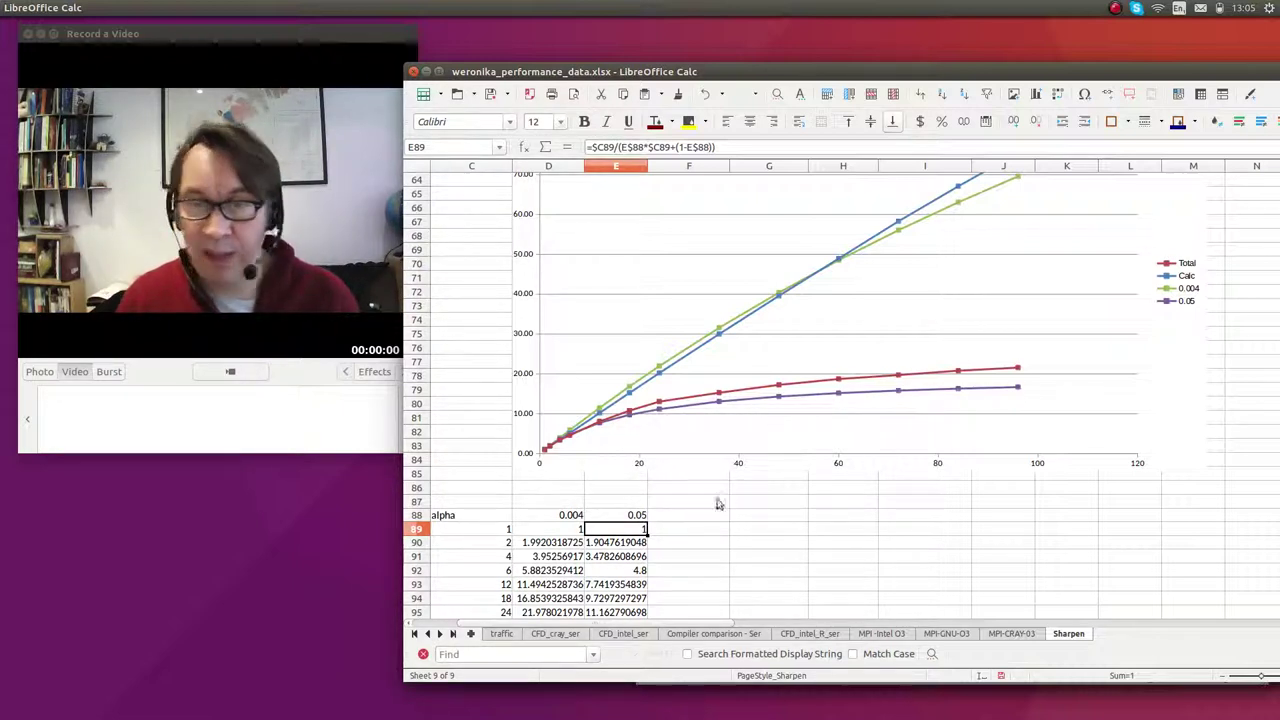
- Try an alpha of 0.03 in cell E88 for the predicted total speedup curve
{"action": "left_click", "coordinate": [623, 517]}
{"action": "type", "text": "0.03"}
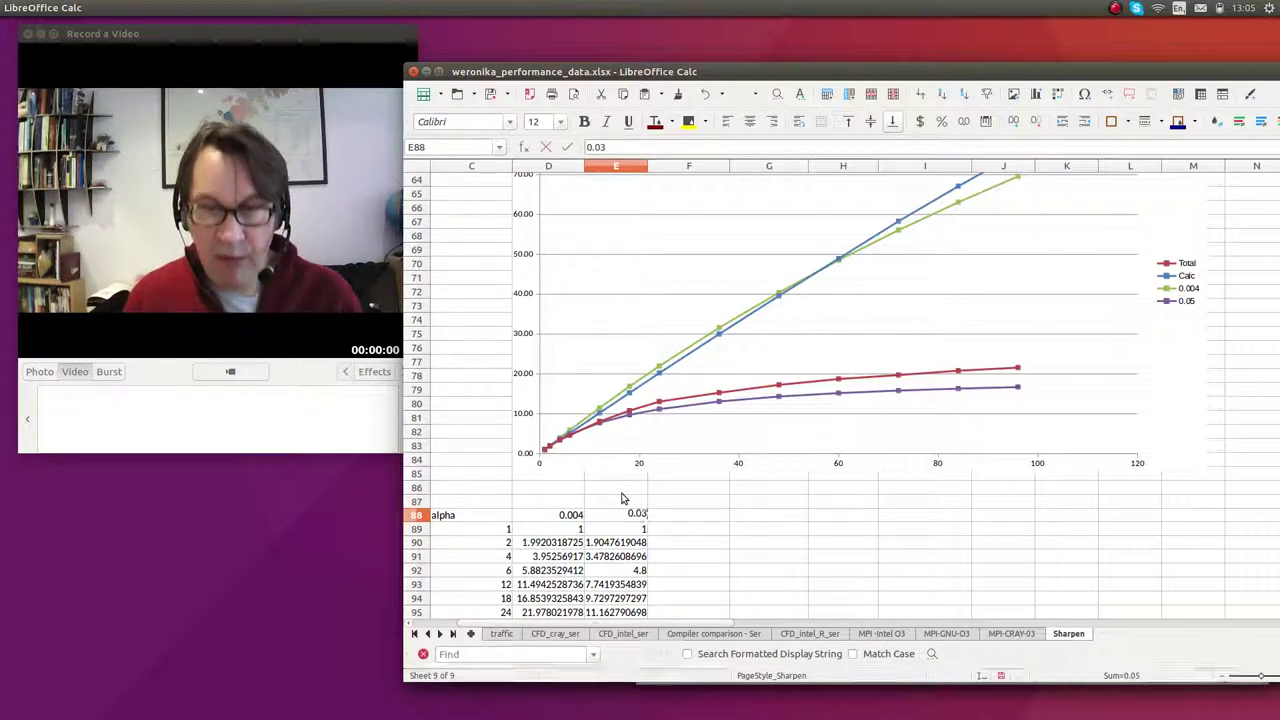
{"action": "key", "text": "Return"}
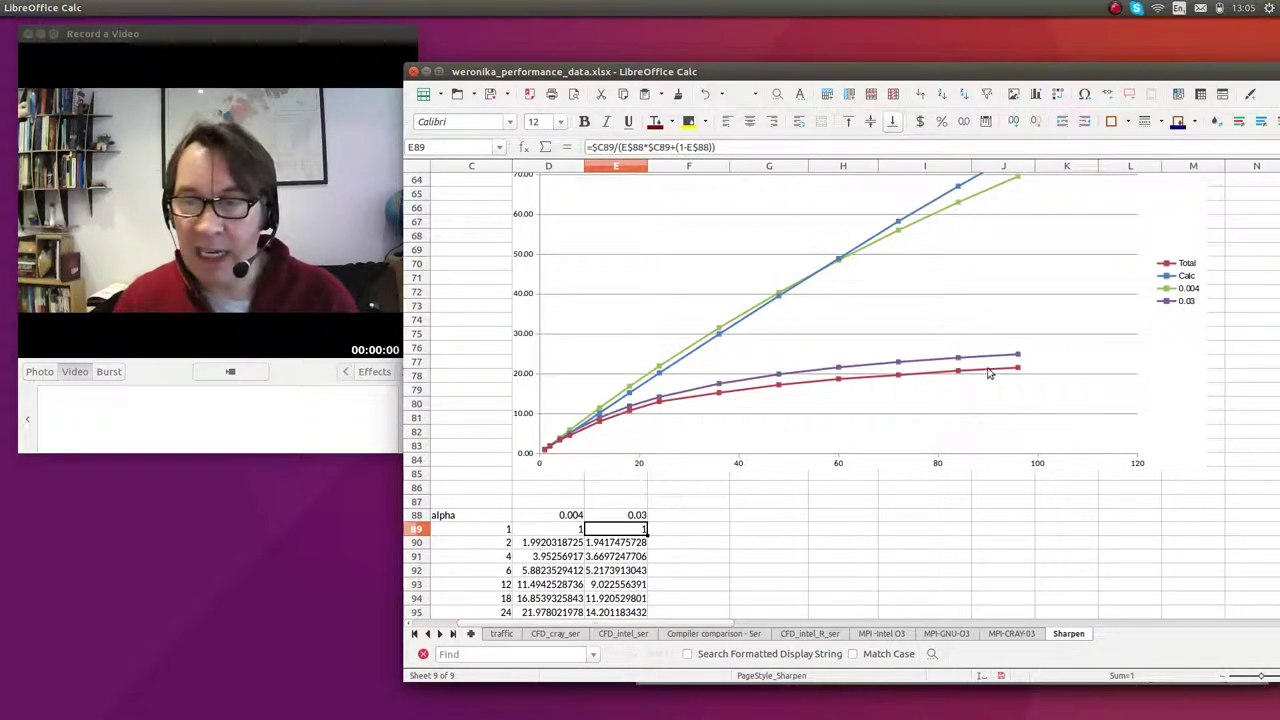
- Set the alpha in cell E88 to 0.037 to fit the prediction to the total speedup curve
{"action": "left_click", "coordinate": [618, 513]}
{"action": "type", "text": "0."}
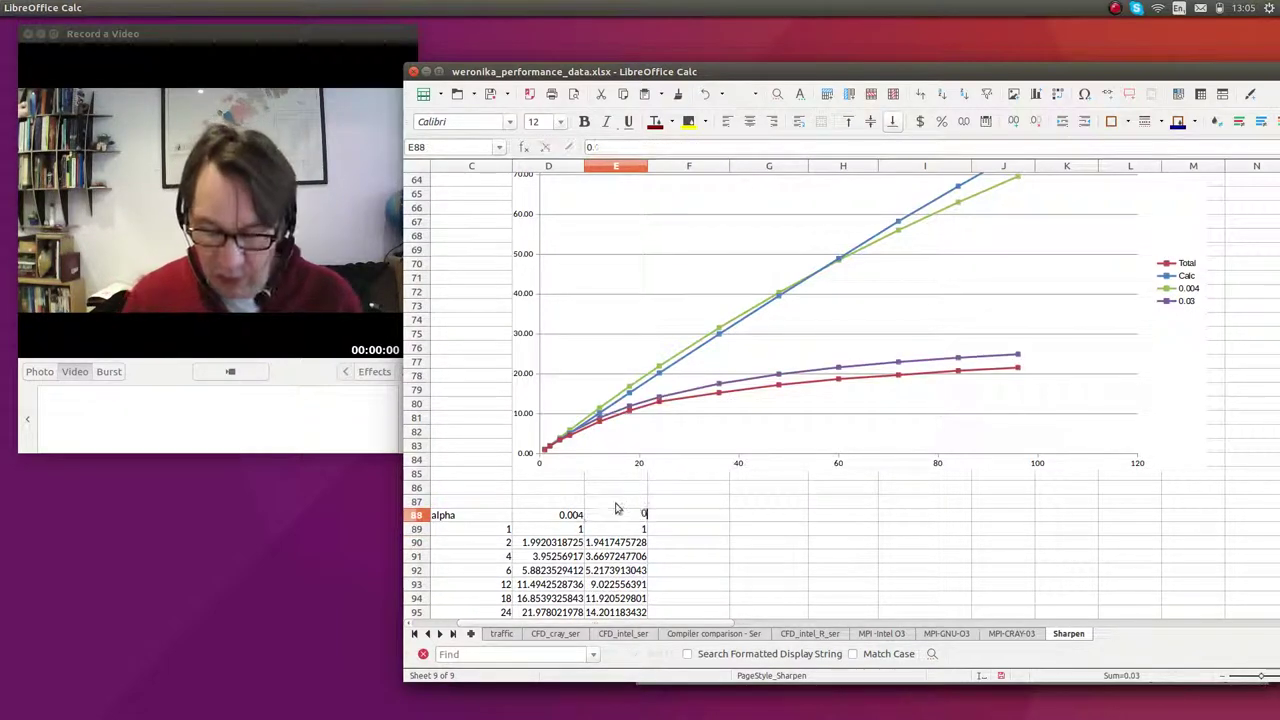
{"action": "type", "text": "037"}
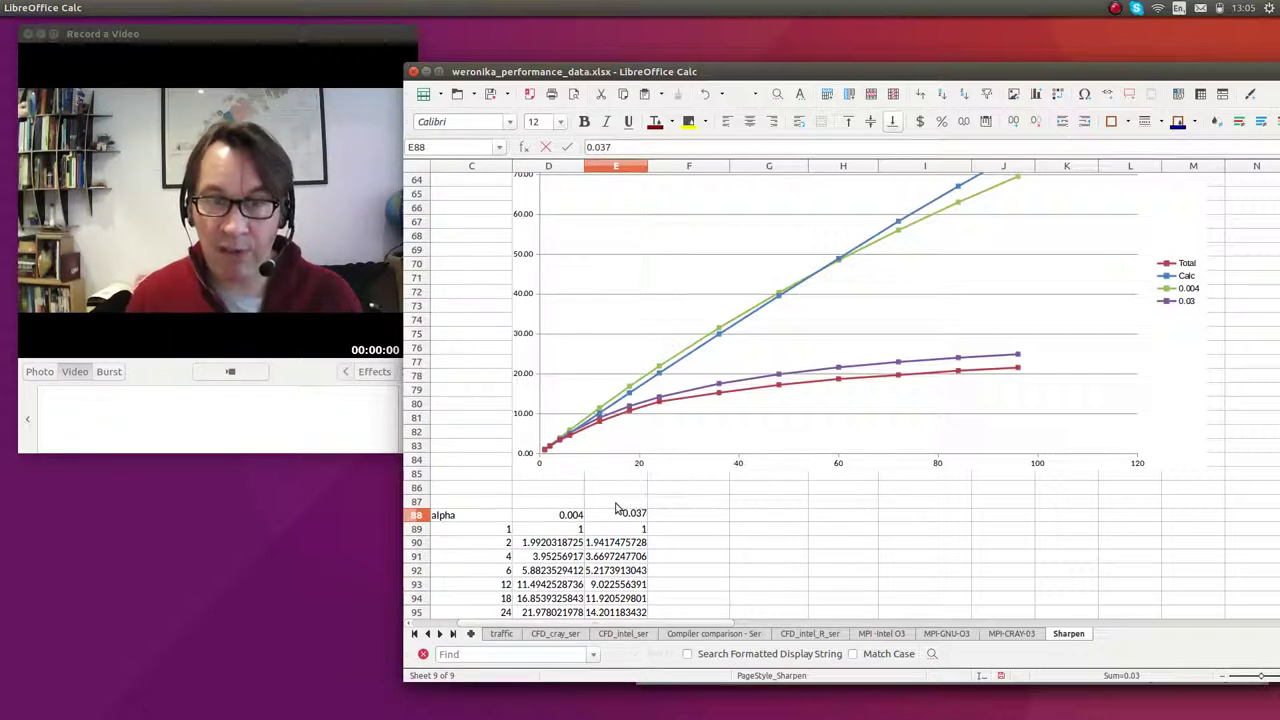
{"action": "key", "text": "Return"}
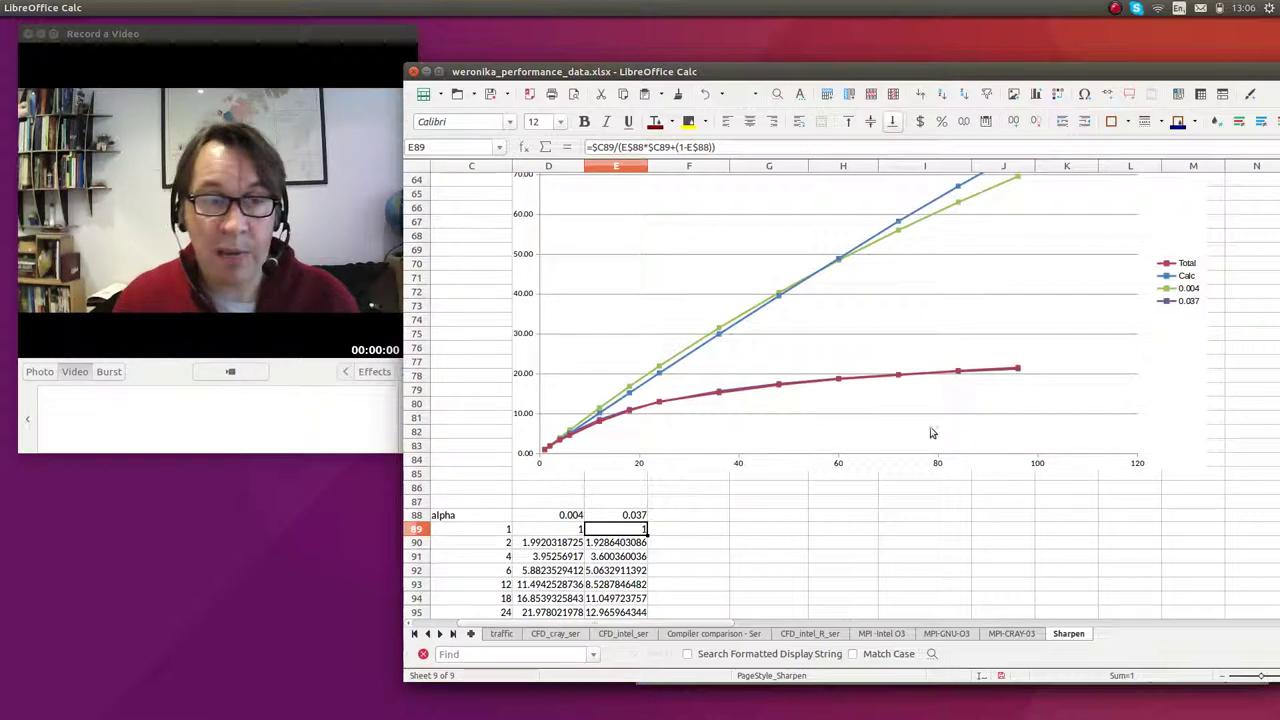
- Examine the calculation, total and IO times per MPI rank for the three runs, and return to the chart with the predicted speedups
{"action": "scroll", "coordinate": [886, 423], "scroll_direction": "up", "scroll_amount": 4}
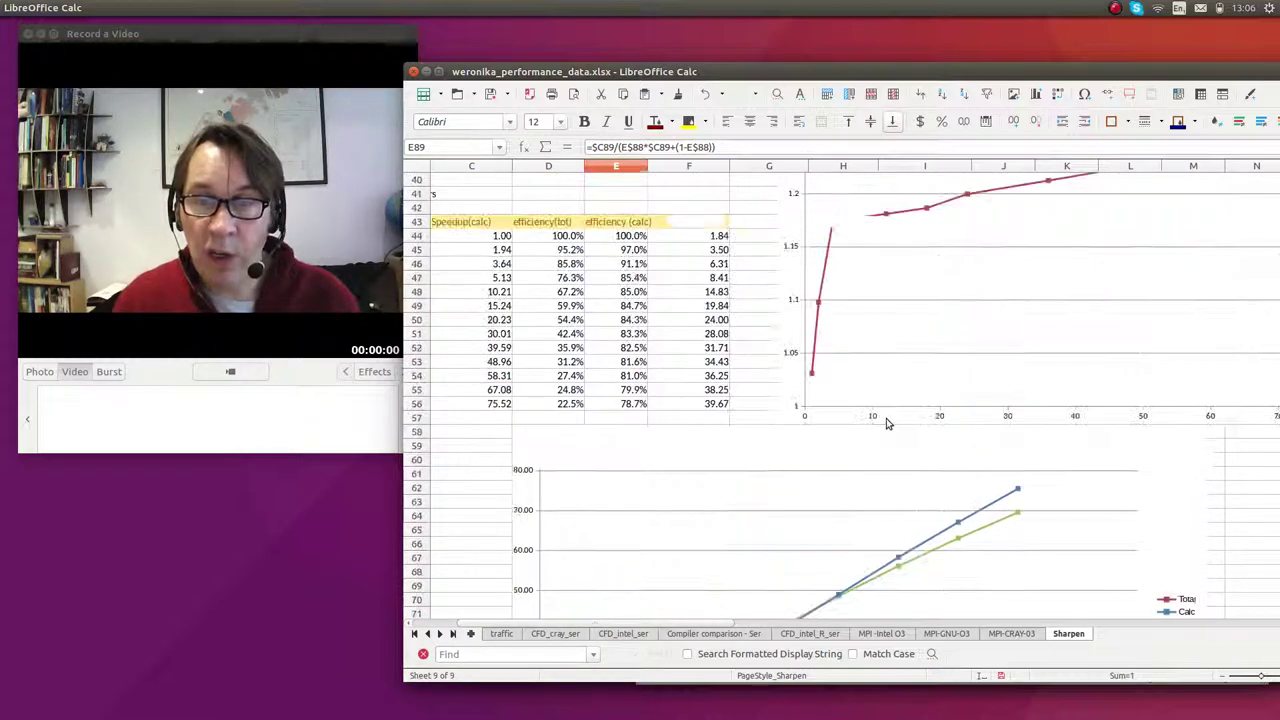
{"action": "scroll", "coordinate": [885, 423], "scroll_direction": "up", "scroll_amount": 13}
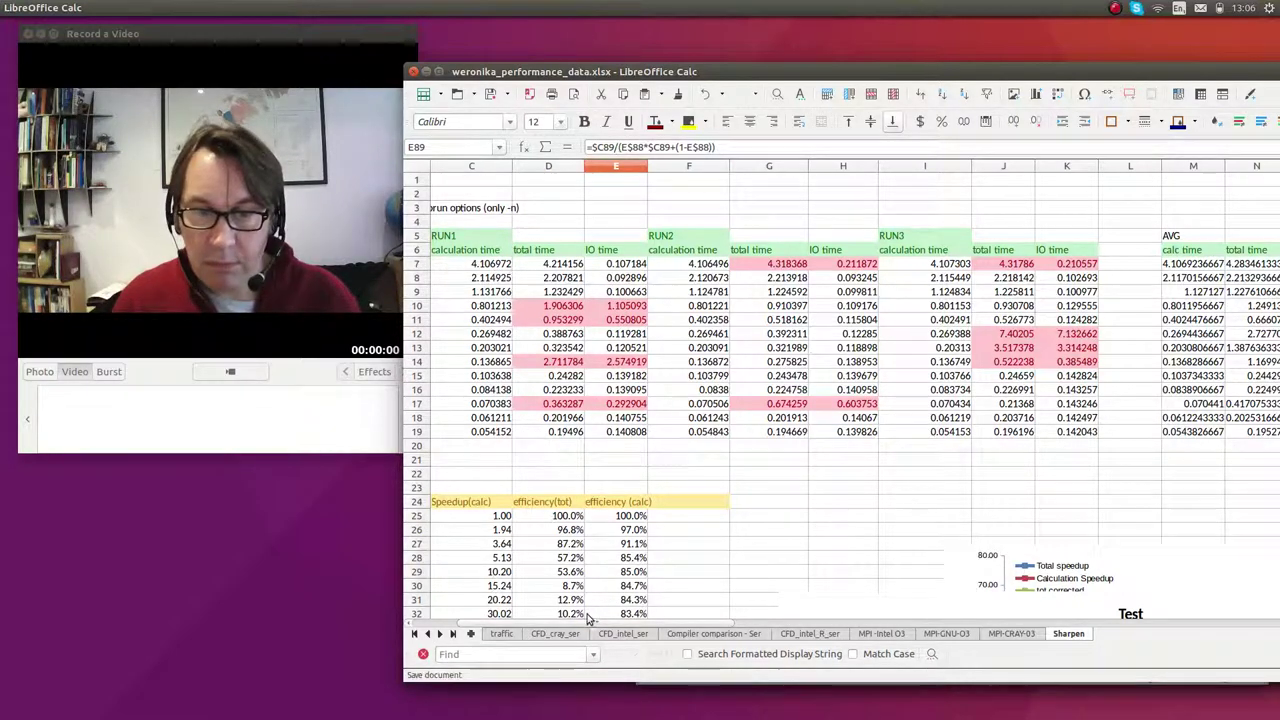
{"action": "left_click_drag", "start_coordinate": [588, 625], "coordinate": [545, 622]}
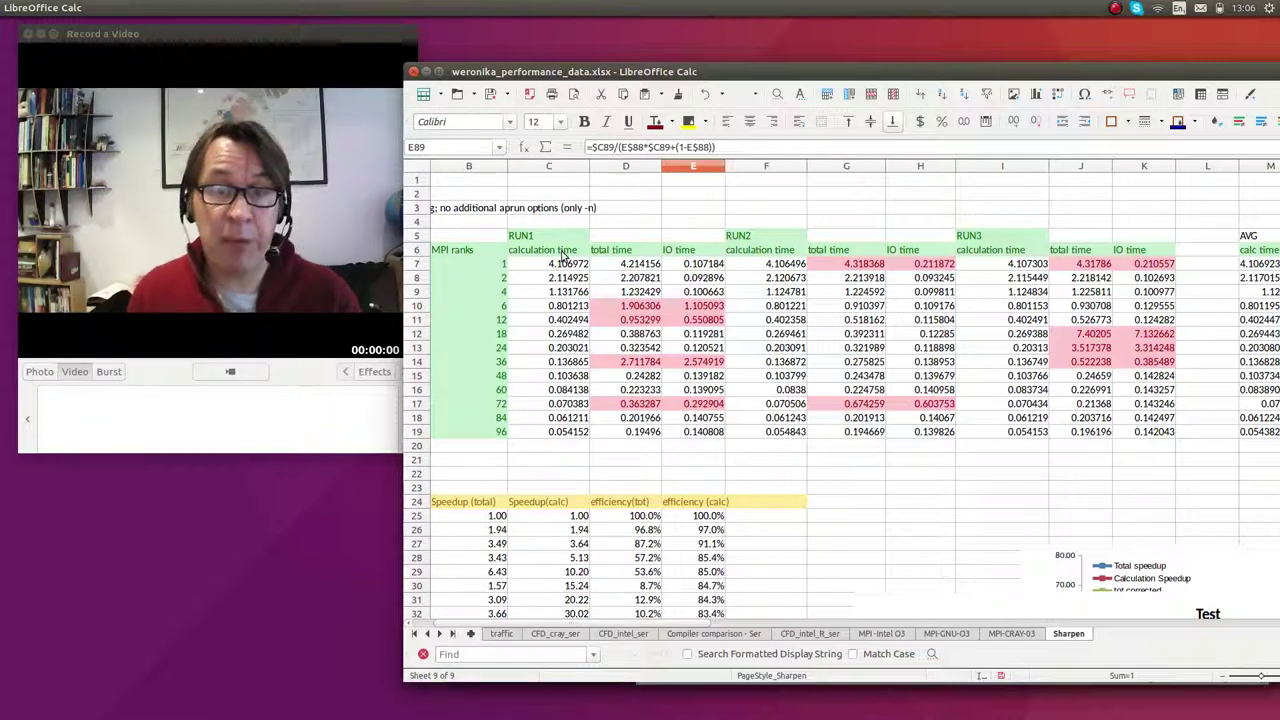
{"action": "scroll", "coordinate": [1040, 445], "scroll_direction": "down", "scroll_amount": 8}
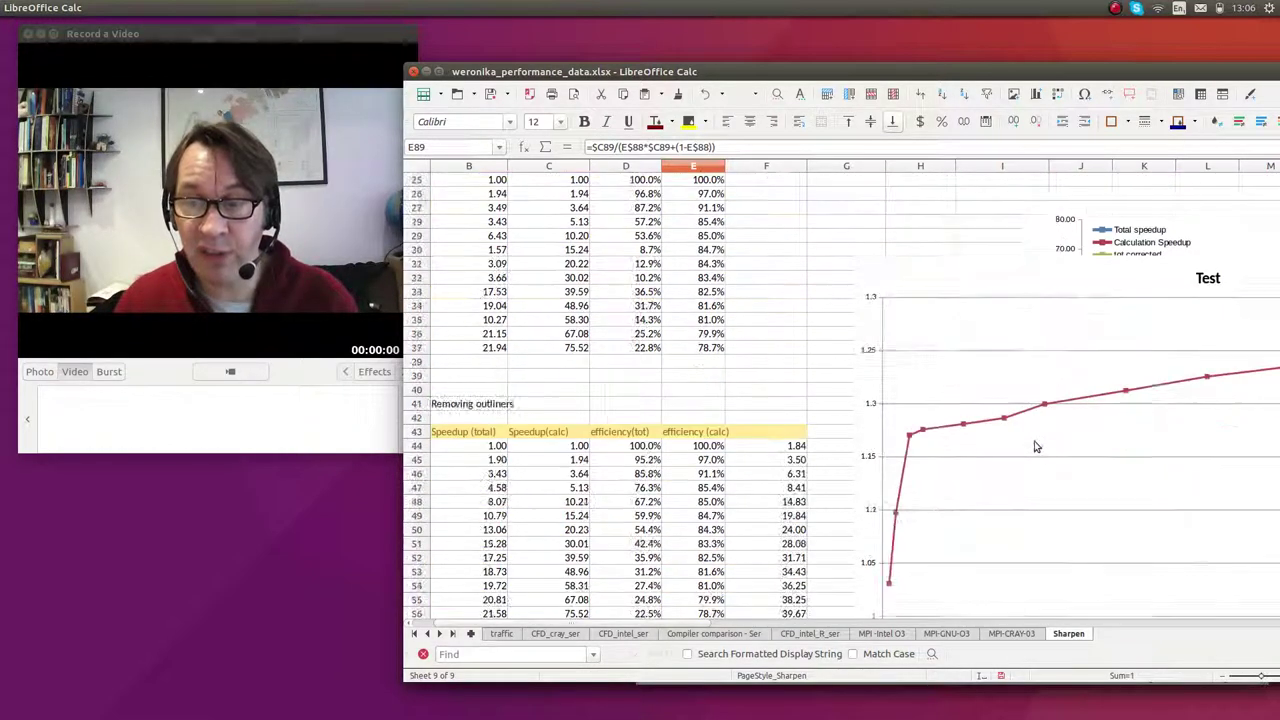
{"action": "scroll", "coordinate": [1036, 447], "scroll_direction": "down", "scroll_amount": 11}
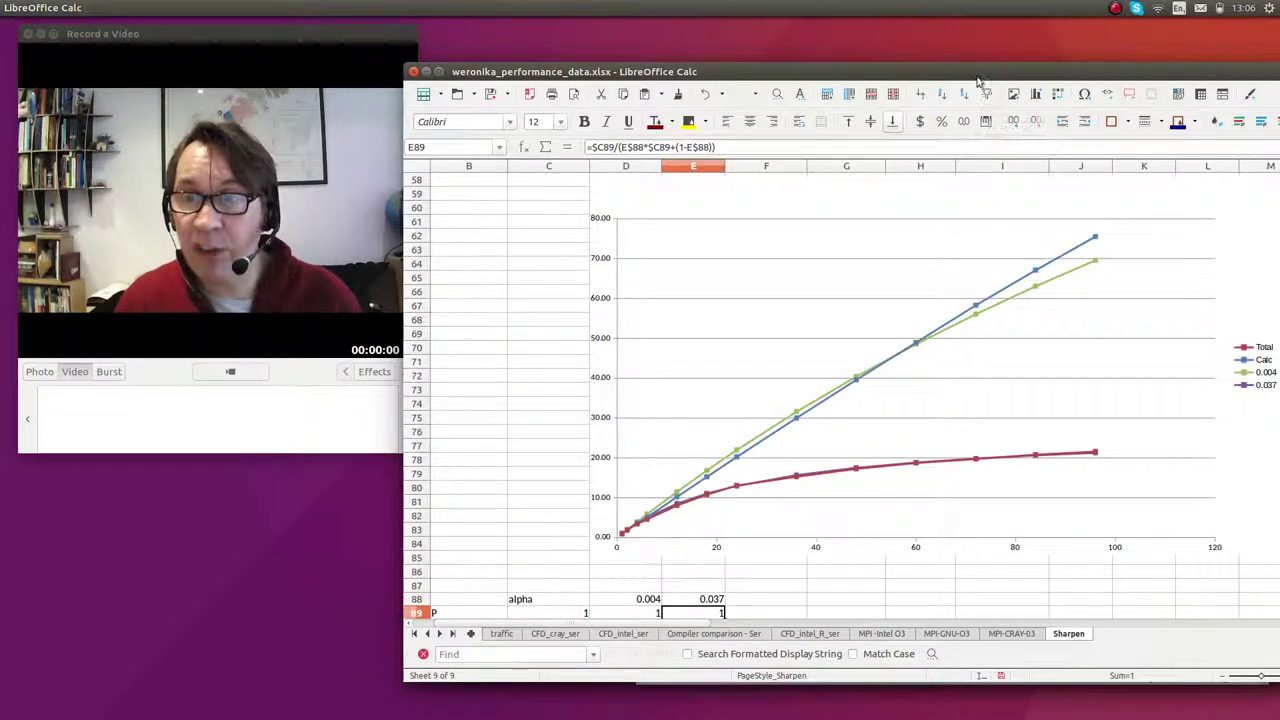
{"action": "left_click_drag", "start_coordinate": [978, 80], "coordinate": [870, 85]}
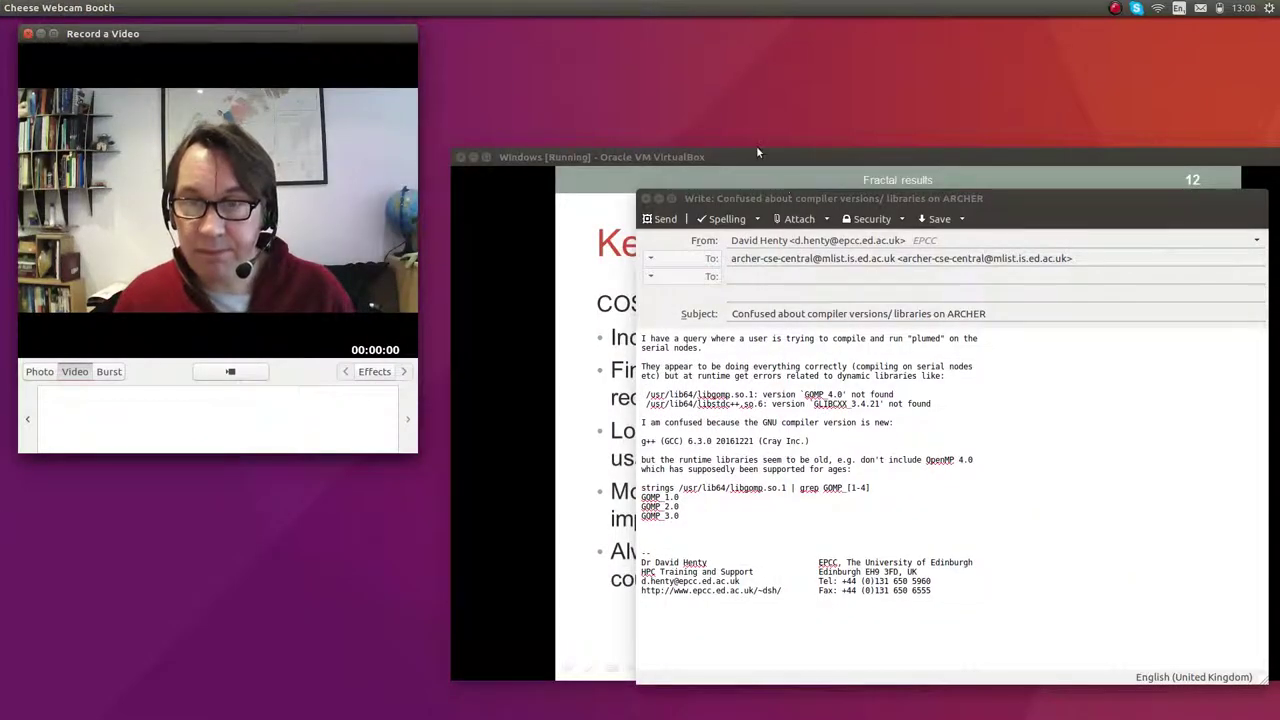
- Switch to Firefox and review the practical's questions on Gustafson's law and varying "d" in the dosharpen() function
{"action": "mouse_move", "coordinate": [2, 558]}
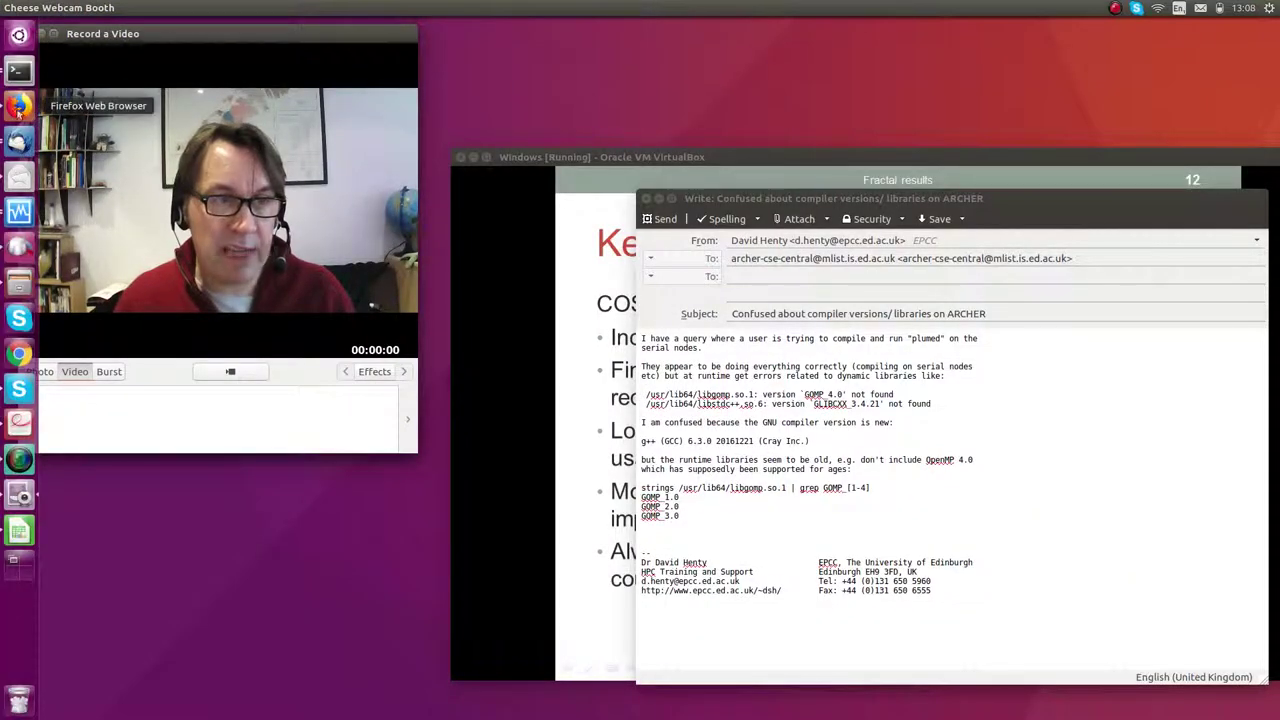
{"action": "left_click", "coordinate": [19, 105]}
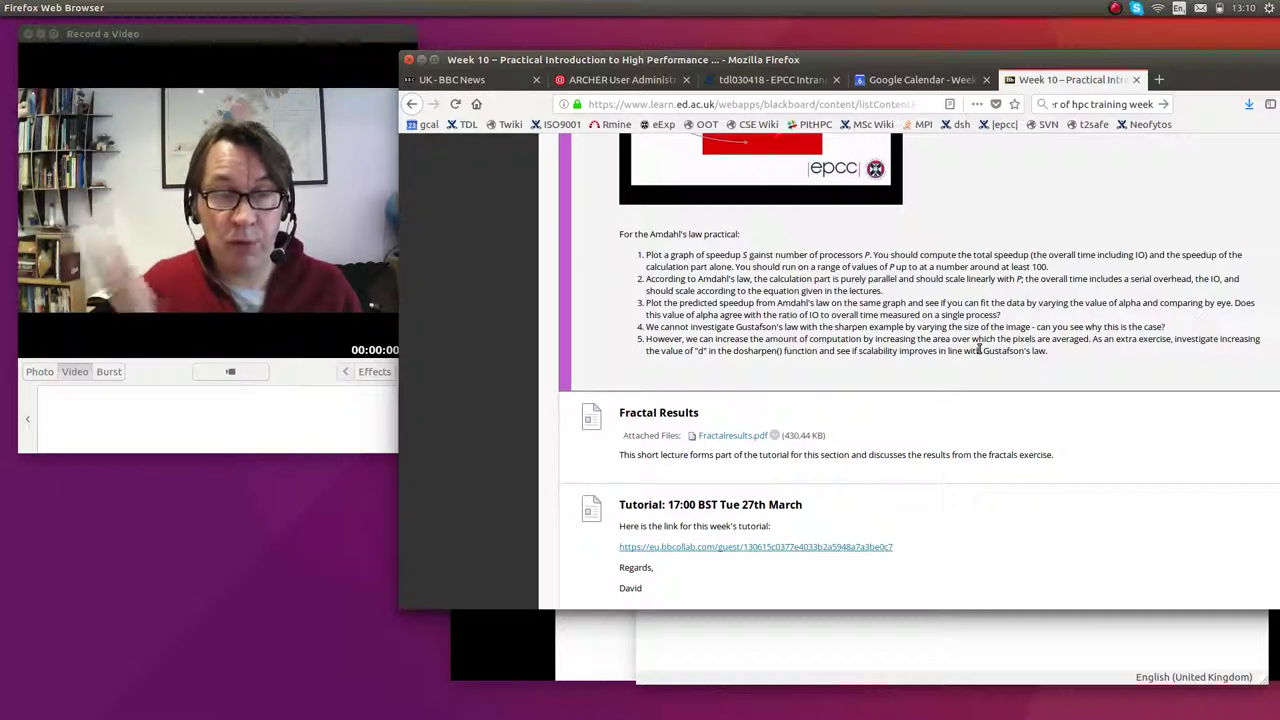
- Switch back to the Sharpen sheet's speedup chart in LibreOffice Calc and bring the webcam window in front of it
{"action": "left_click", "coordinate": [905, 655]}
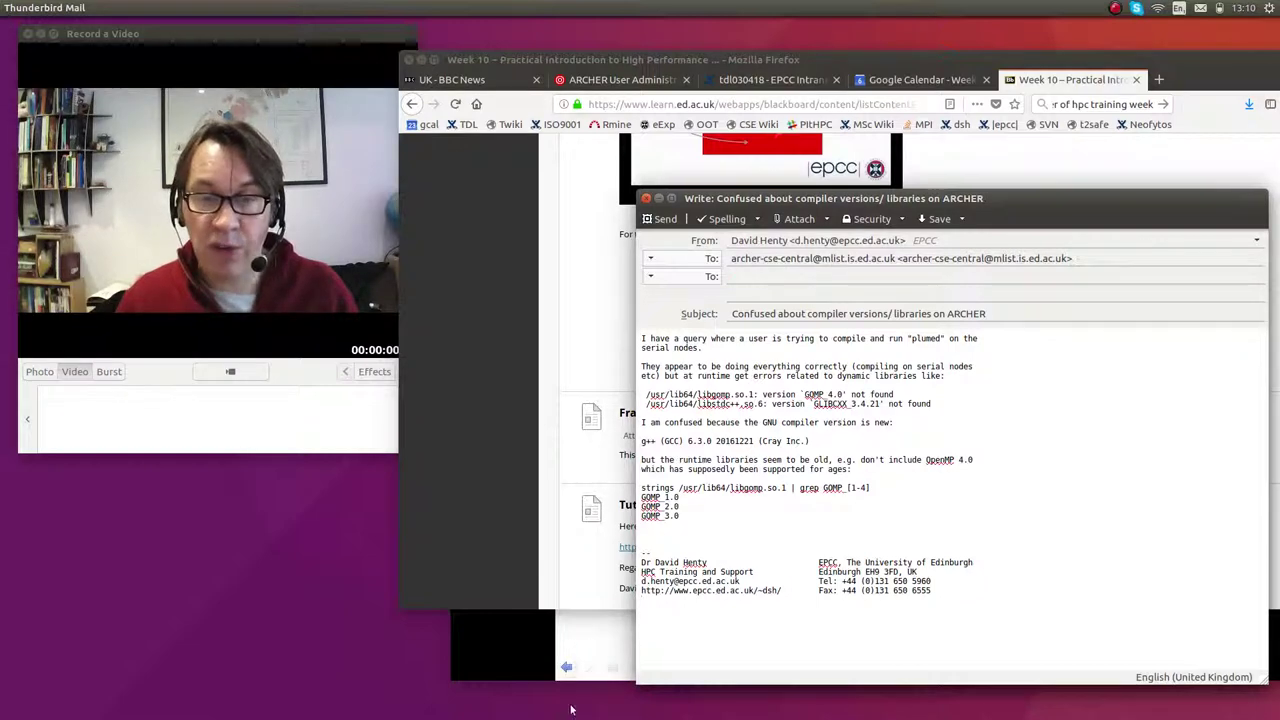
{"action": "left_click", "coordinate": [492, 664]}
{"action": "left_click", "coordinate": [492, 664]}
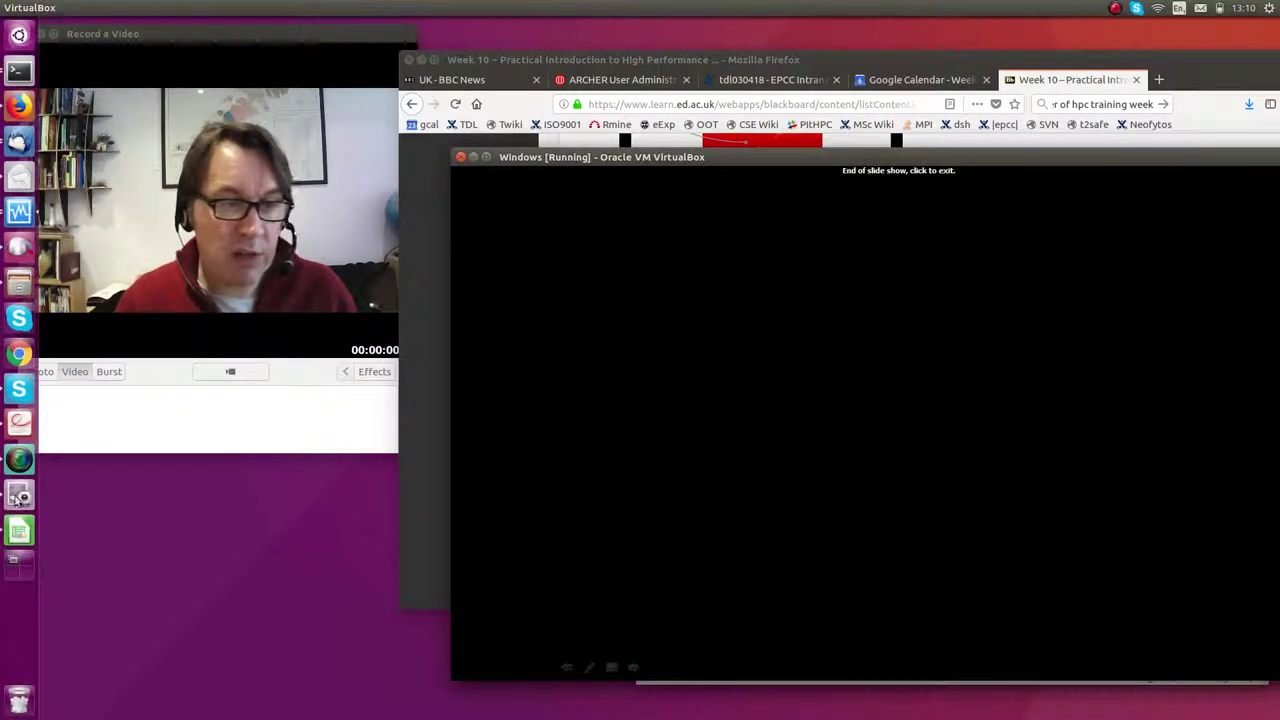
{"action": "left_click", "coordinate": [22, 530]}
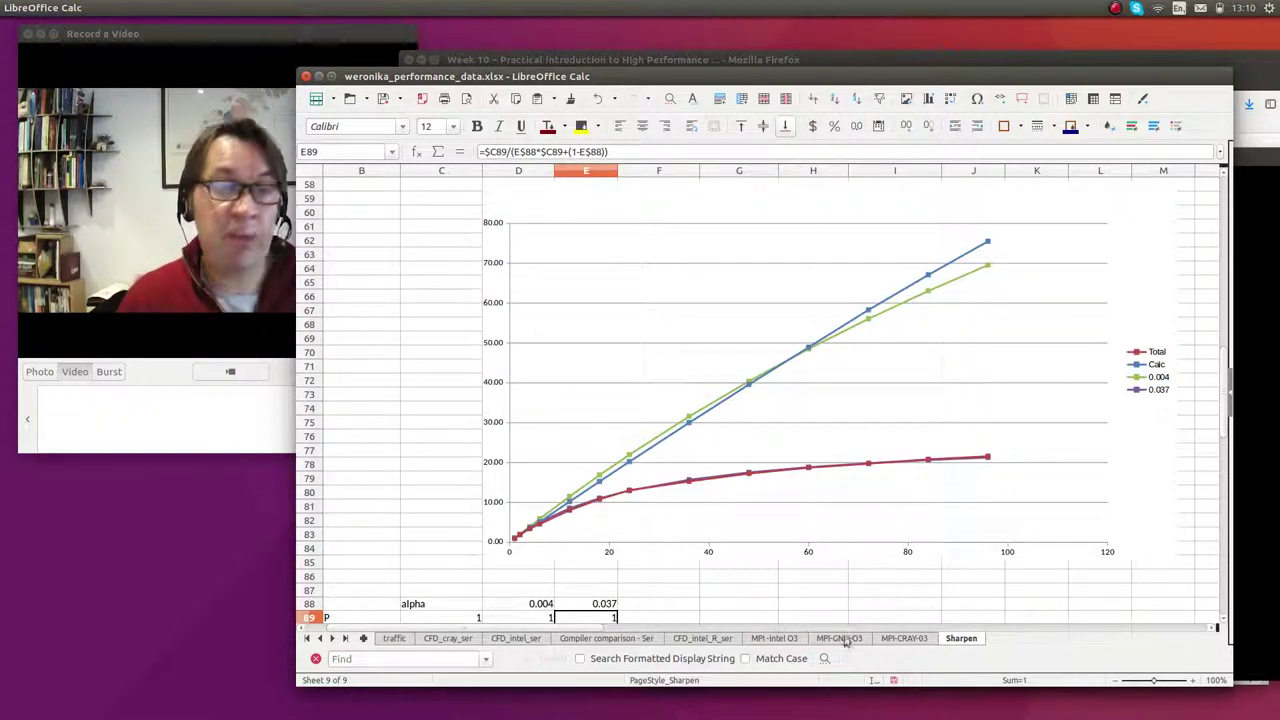
{"action": "left_click", "coordinate": [307, 30]}
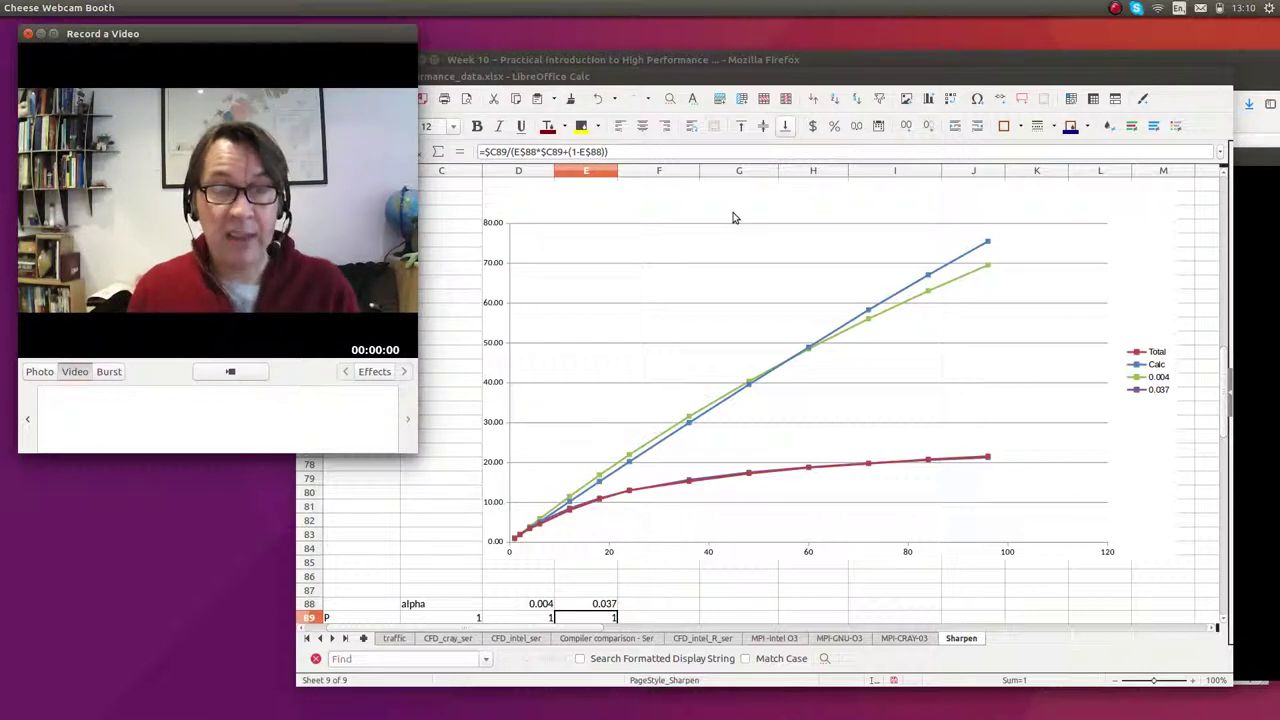